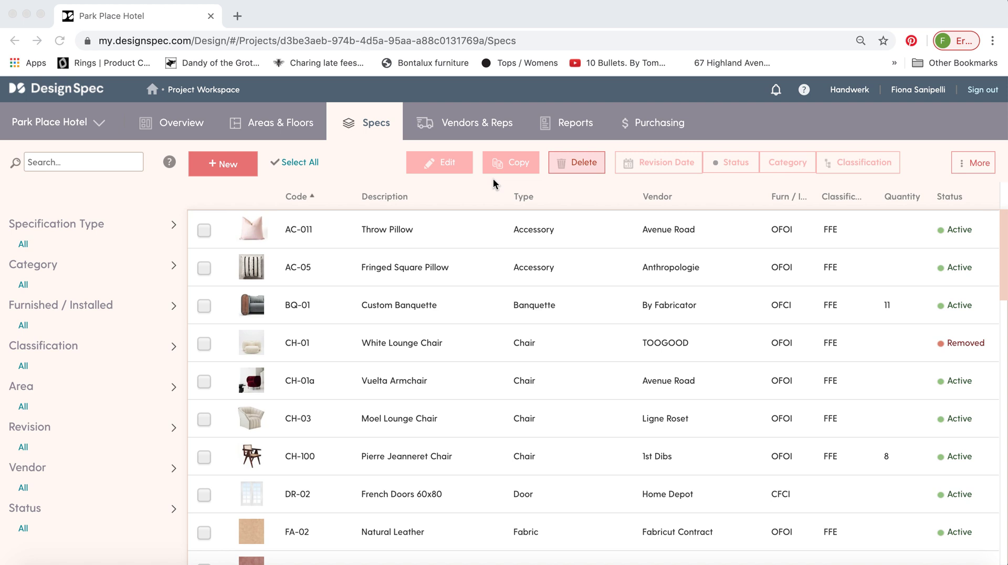
# Open the BQ-01 Custom Banquette spec details on its Instructions tab.
pyautogui.click(404, 309)
pyautogui.click(404, 309)
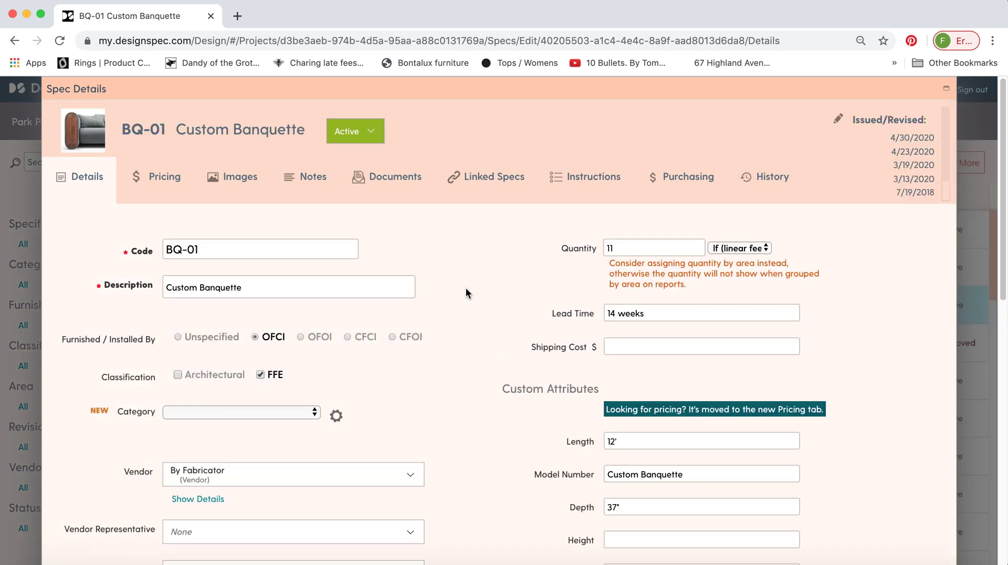
pyautogui.click(585, 178)
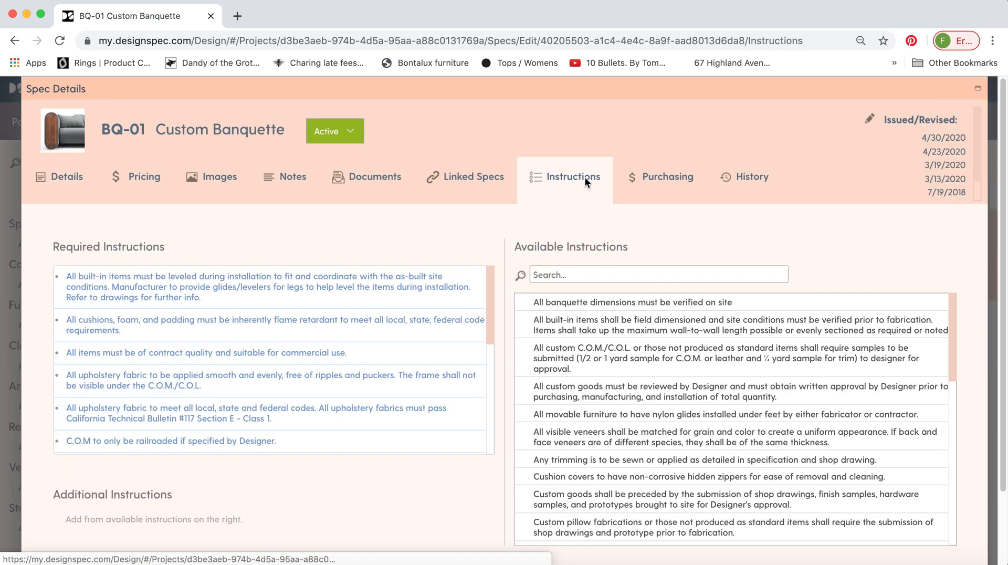
# Scroll through the Required and available instruction lists for BQ-01.
pyautogui.scroll(-1, 506, 264)
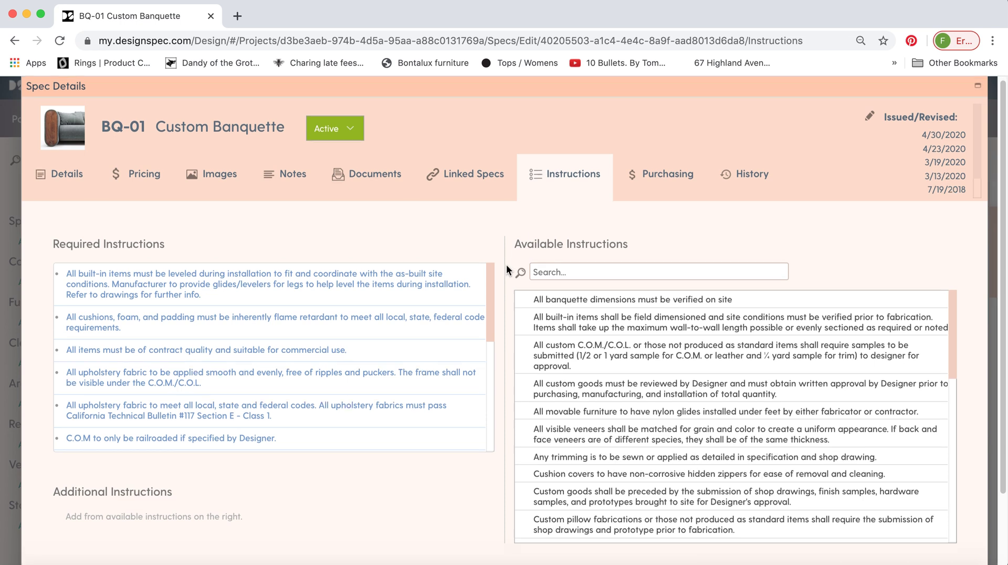
pyautogui.scroll(-2, 506, 263)
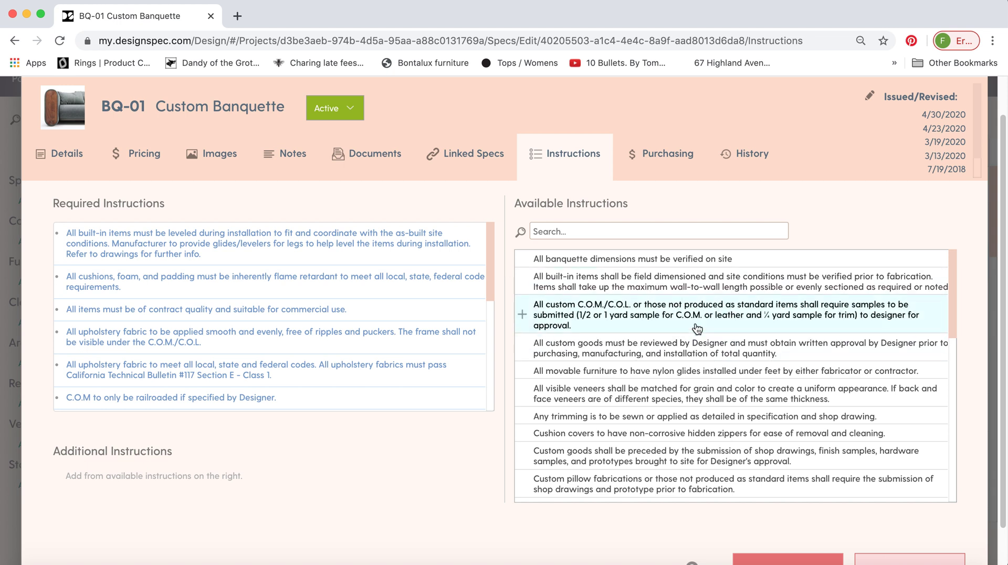
pyautogui.scroll(-3, 687, 323)
pyautogui.scroll(-2, 688, 346)
pyautogui.scroll(2, 667, 304)
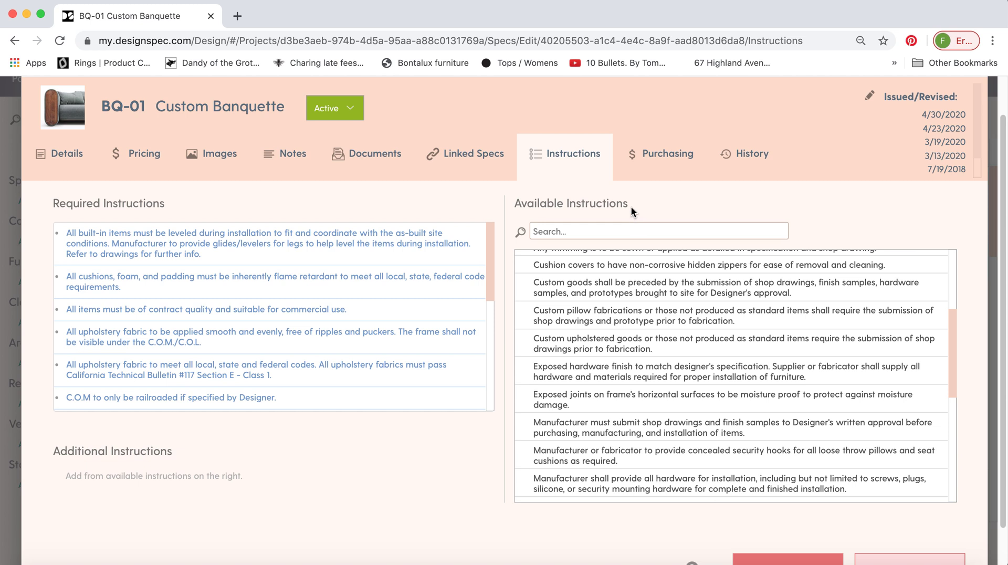
pyautogui.moveTo(628, 204); pyautogui.dragTo(520, 204)
pyautogui.click(519, 205)
pyautogui.moveTo(173, 202); pyautogui.dragTo(49, 203)
pyautogui.click(49, 202)
pyautogui.scroll(-10, 199, 258)
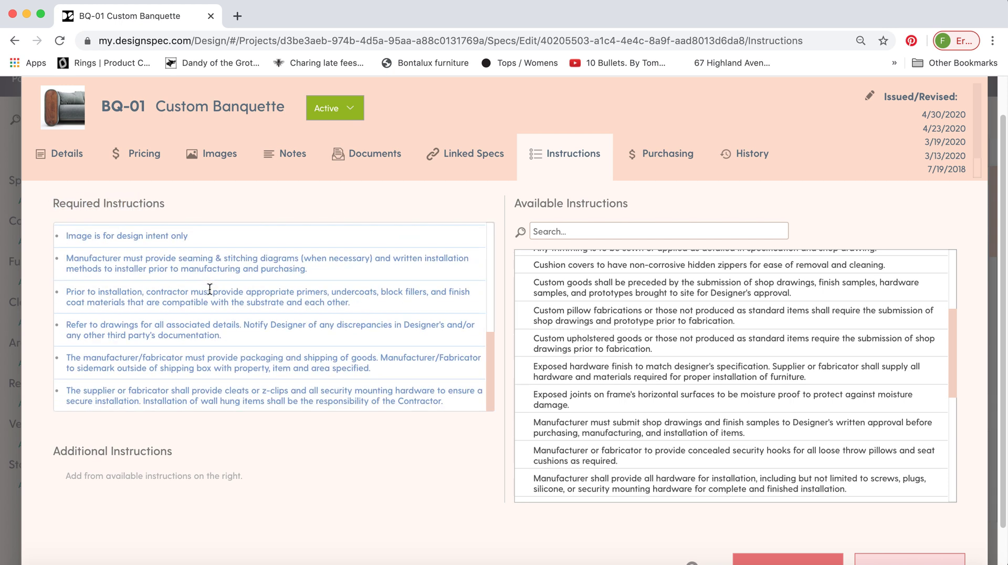
pyautogui.scroll(10, 232, 282)
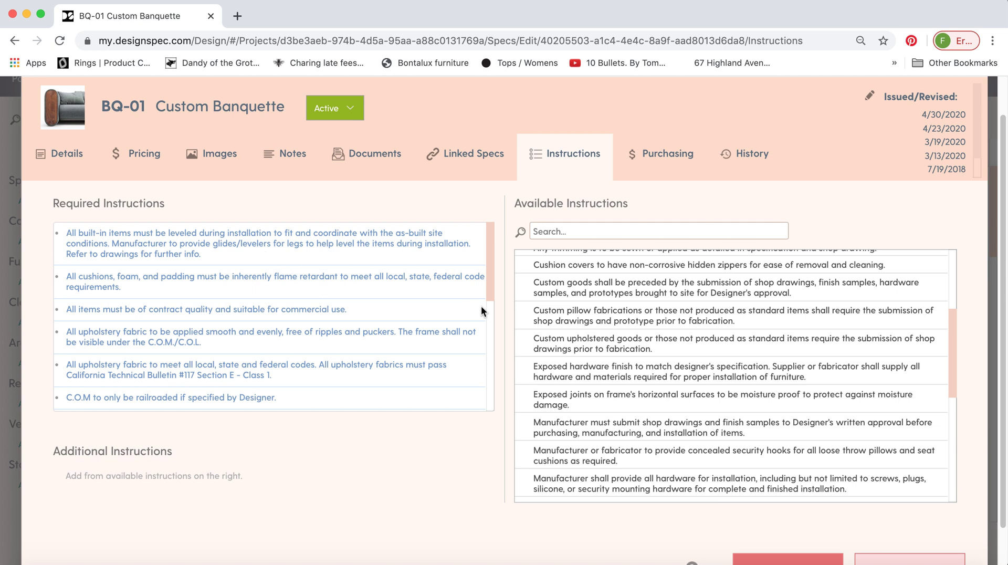
pyautogui.scroll(-1, 500, 304)
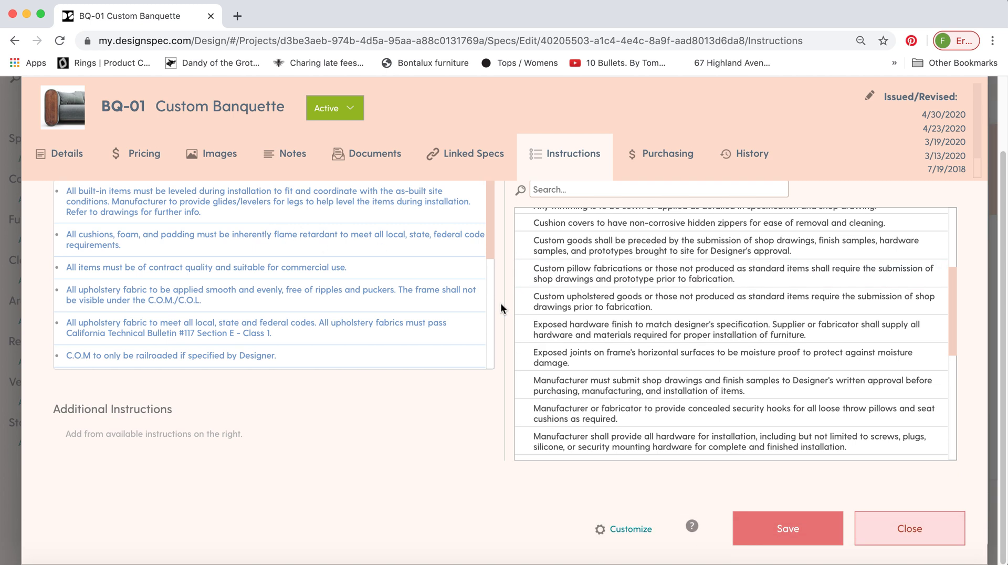
# Open the Spec Instructions library via Customize and scroll through its instructions.
pyautogui.click(619, 527)
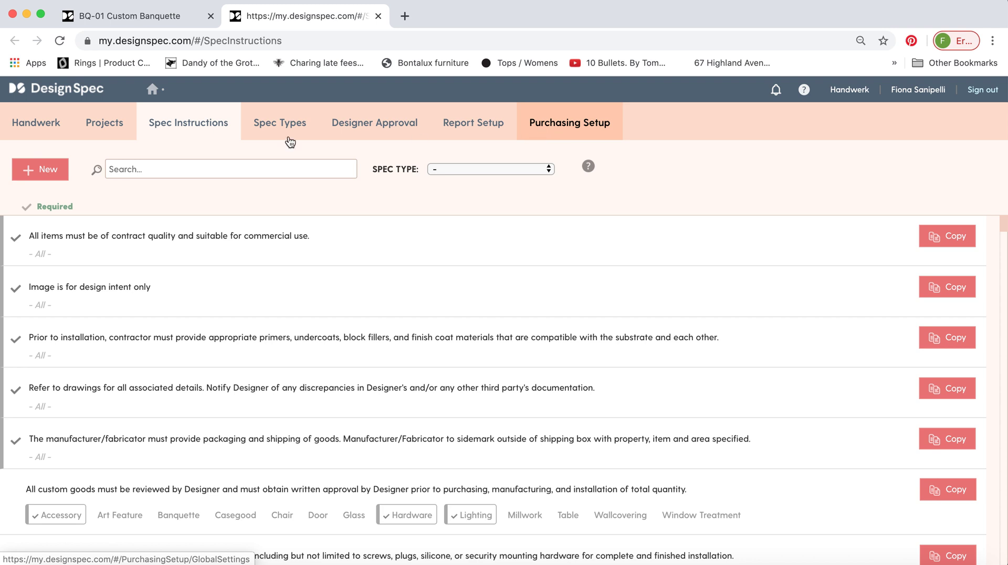
pyautogui.scroll(-5, 322, 400)
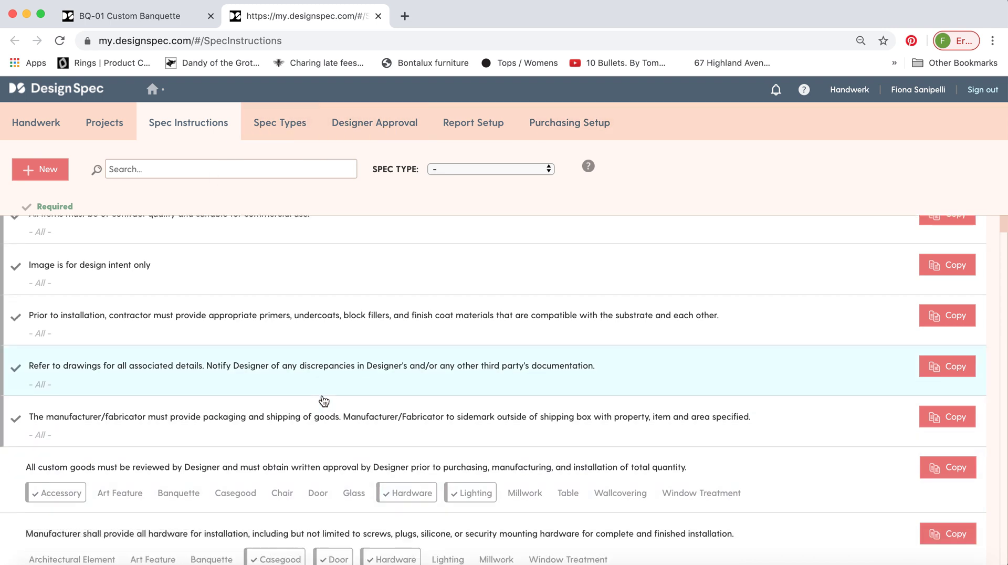
pyautogui.scroll(-8, 463, 377)
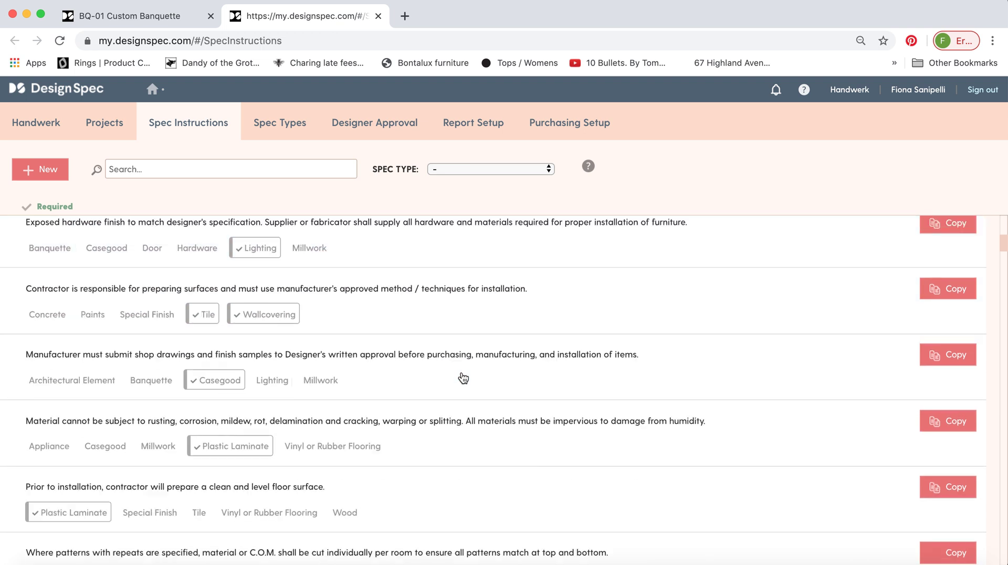
pyautogui.scroll(-4, 461, 372)
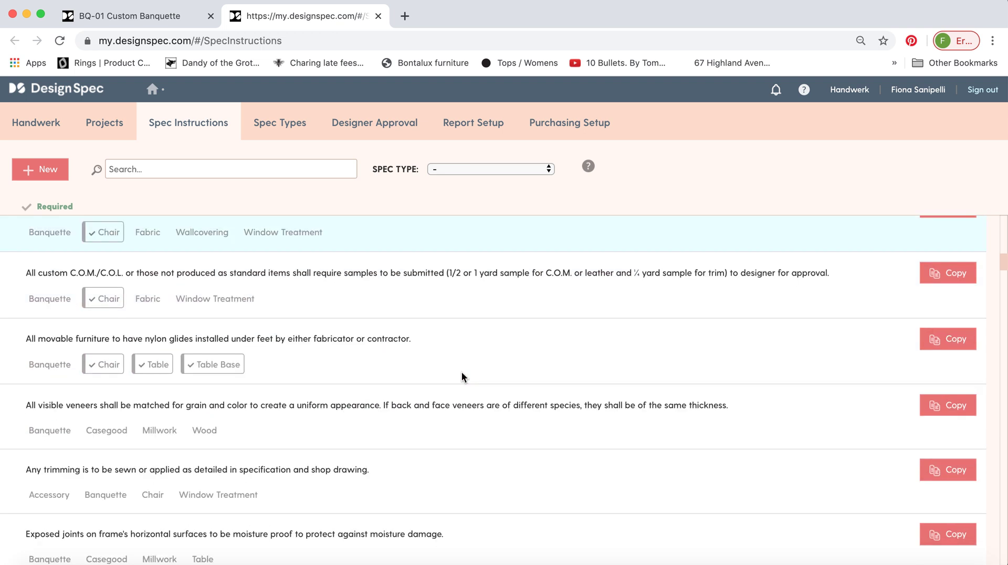
pyautogui.scroll(2, 454, 367)
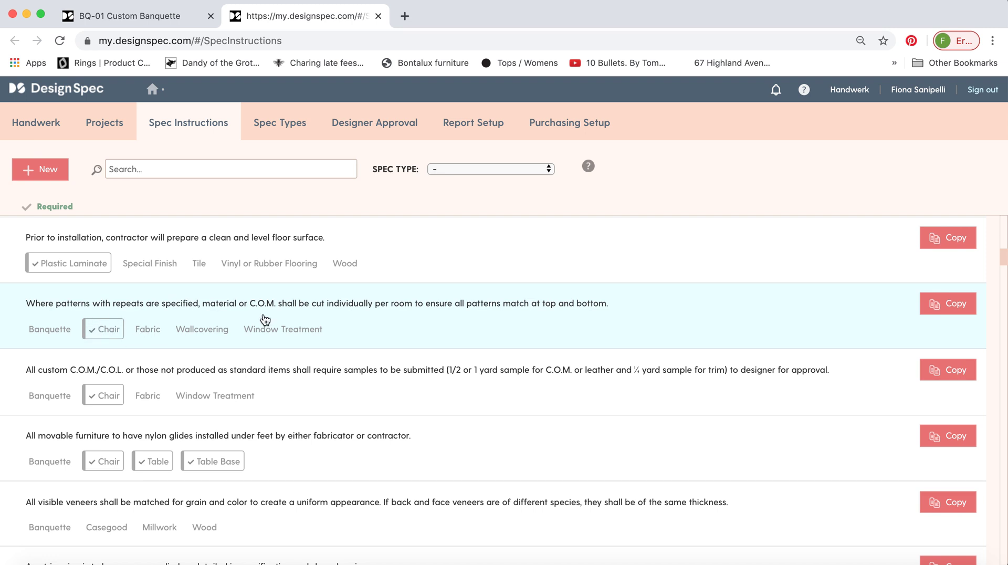
# Toggle Fabric (FA) on and off for the 'Where patterns…' instruction, then return to the BQ-01 tab.
pyautogui.click(396, 318)
pyautogui.scroll(-3, 253, 358)
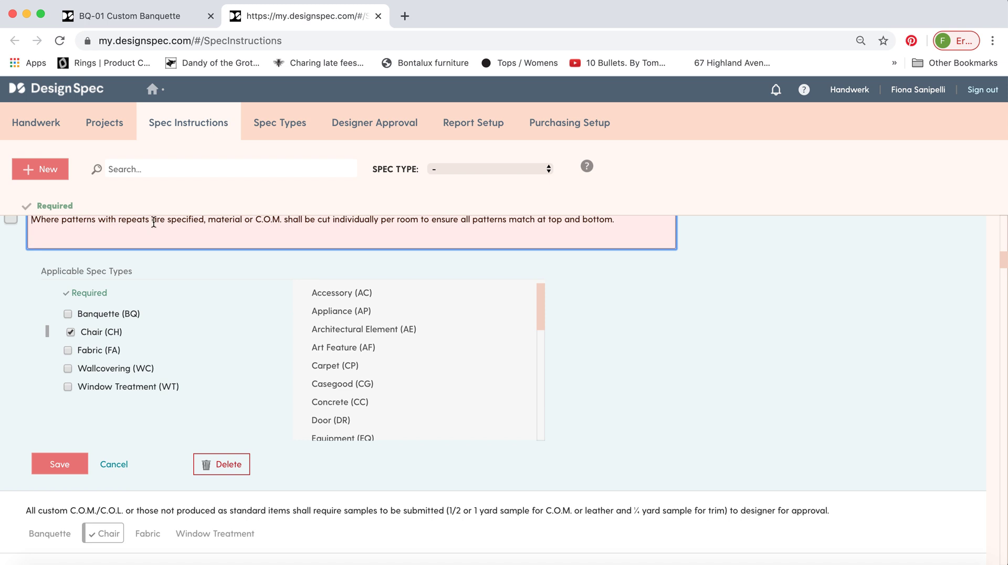
pyautogui.click(69, 351)
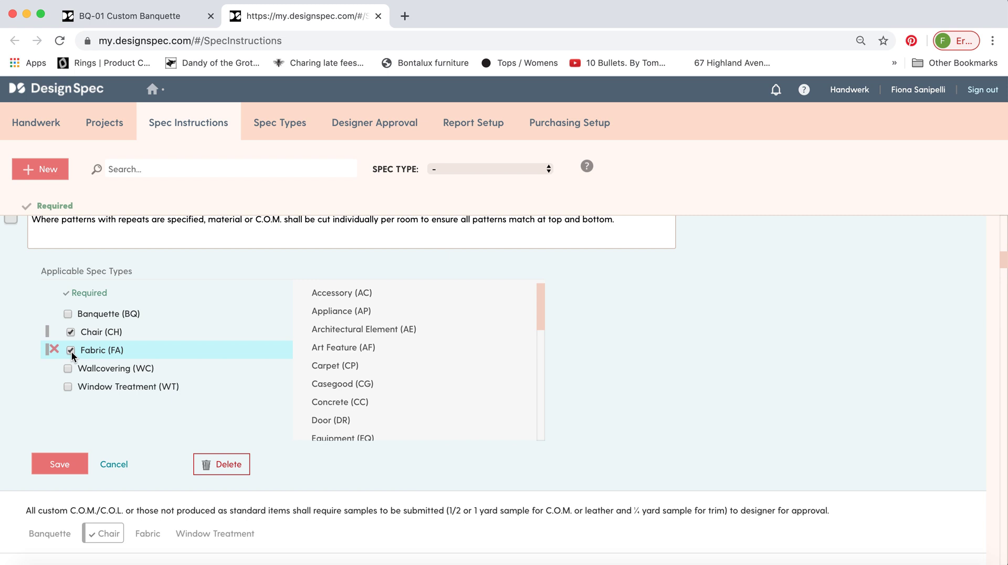
pyautogui.click(69, 352)
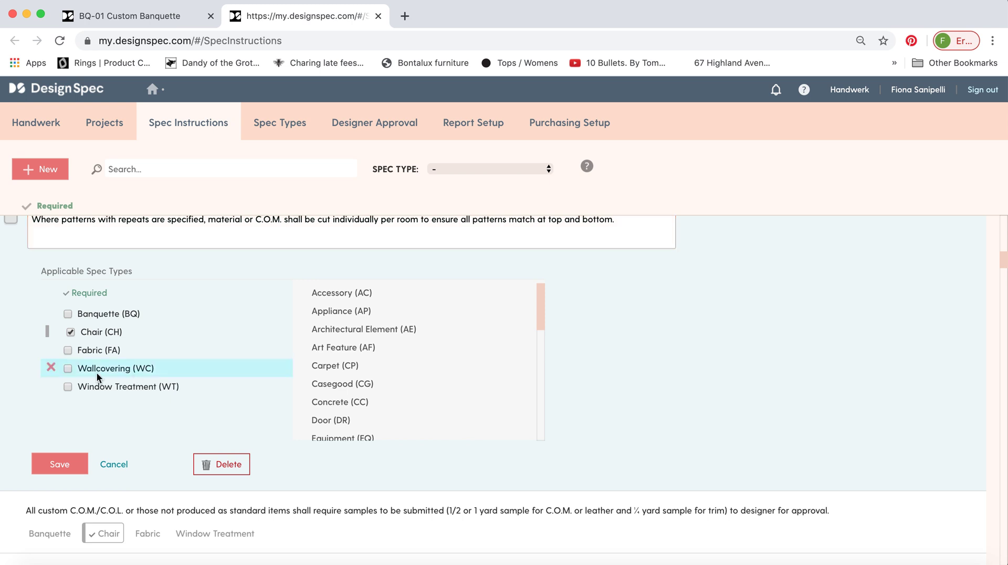
pyautogui.click(158, 16)
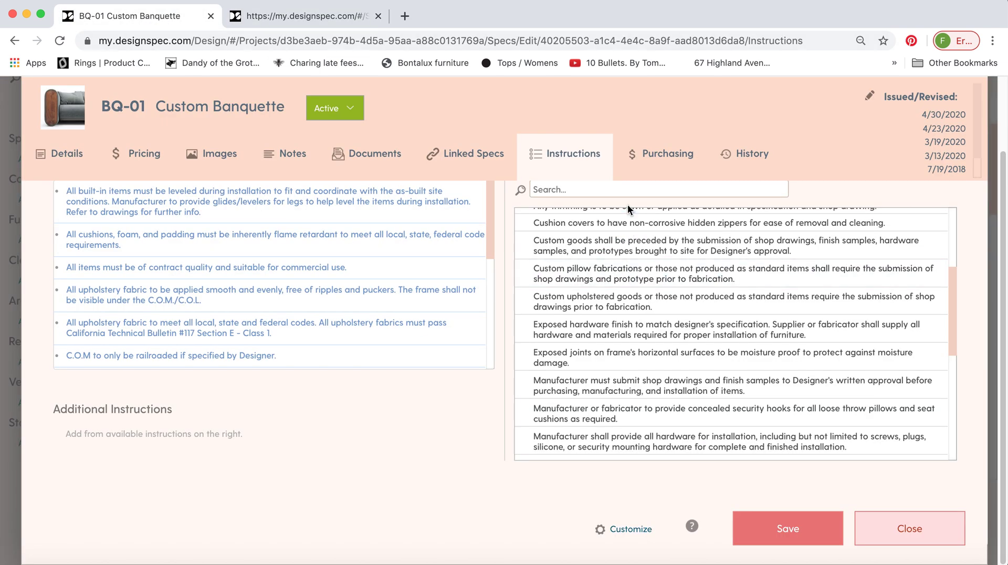
pyautogui.scroll(1, 628, 221)
pyautogui.scroll(1, 505, 313)
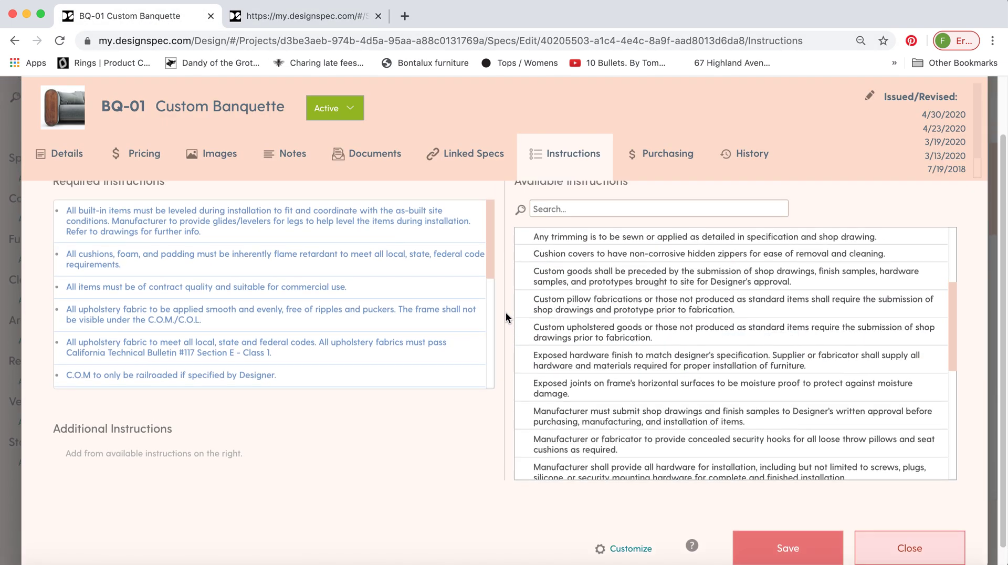
pyautogui.scroll(1, 505, 312)
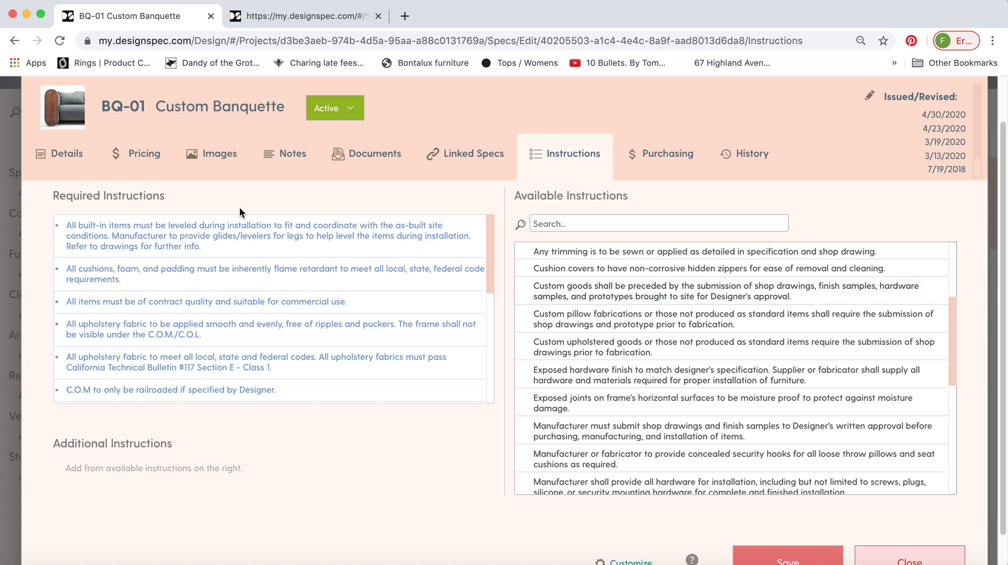
pyautogui.click(277, 19)
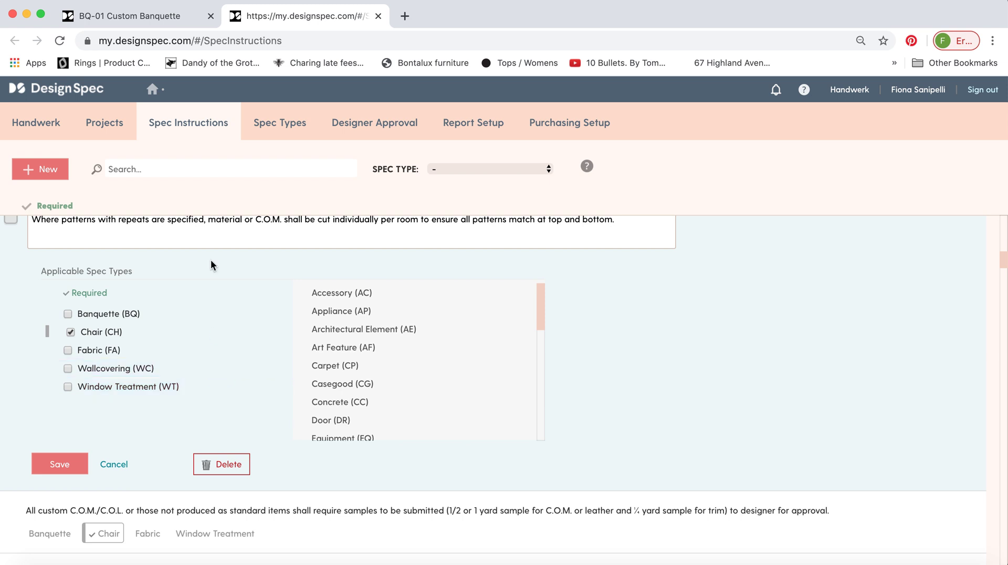
# Add then remove Carpet (CP), leaving Chair as the only spec type, and save the pattern-repeat instruction.
pyautogui.scroll(-1, 369, 359)
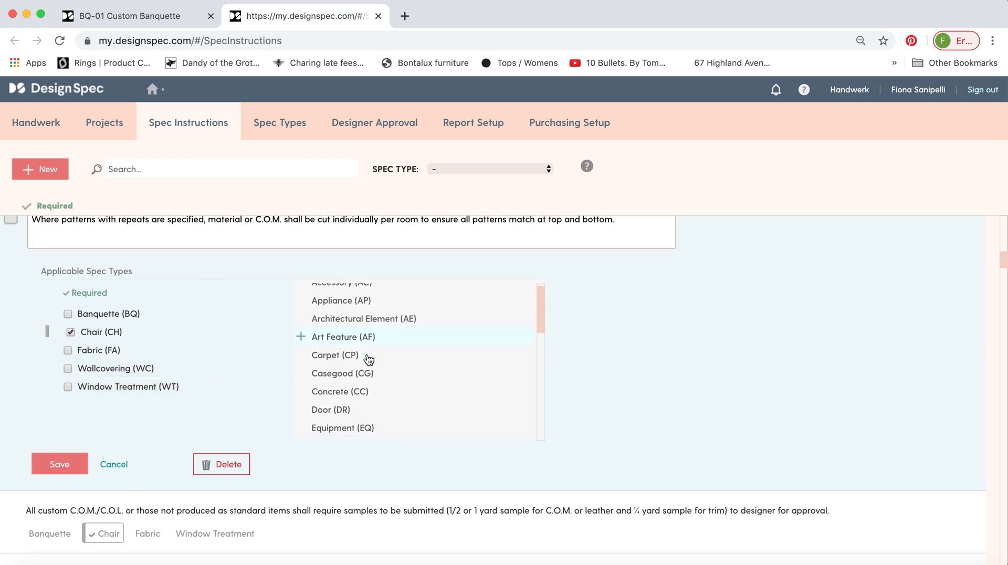
pyautogui.scroll(-2, 369, 359)
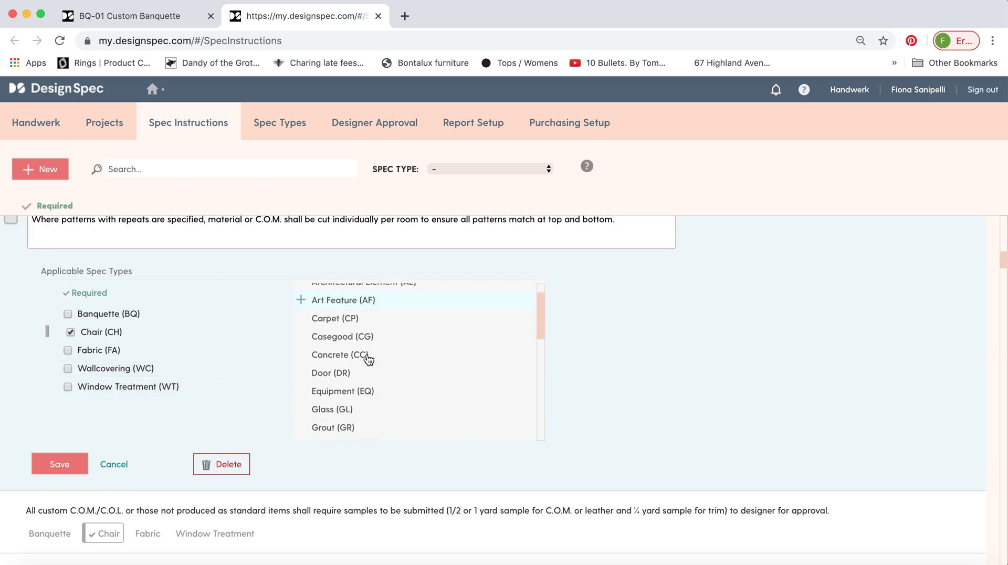
pyautogui.click(335, 318)
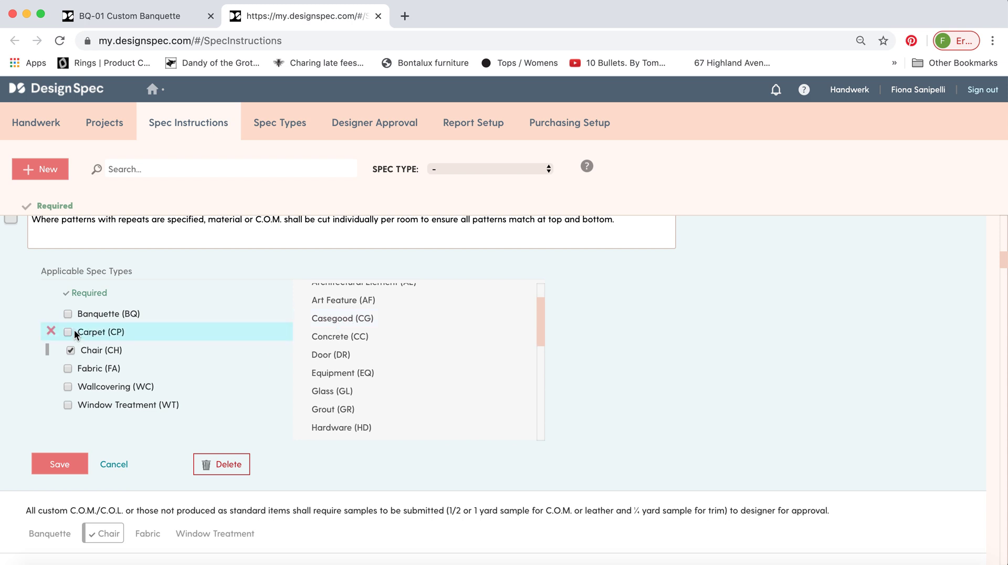
pyautogui.click(50, 331)
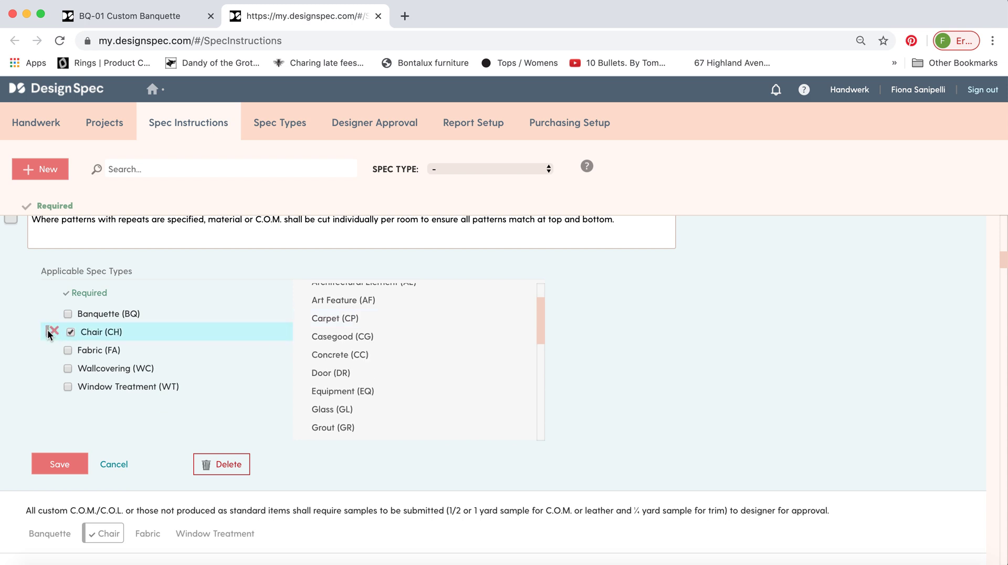
pyautogui.scroll(2, 9, 286)
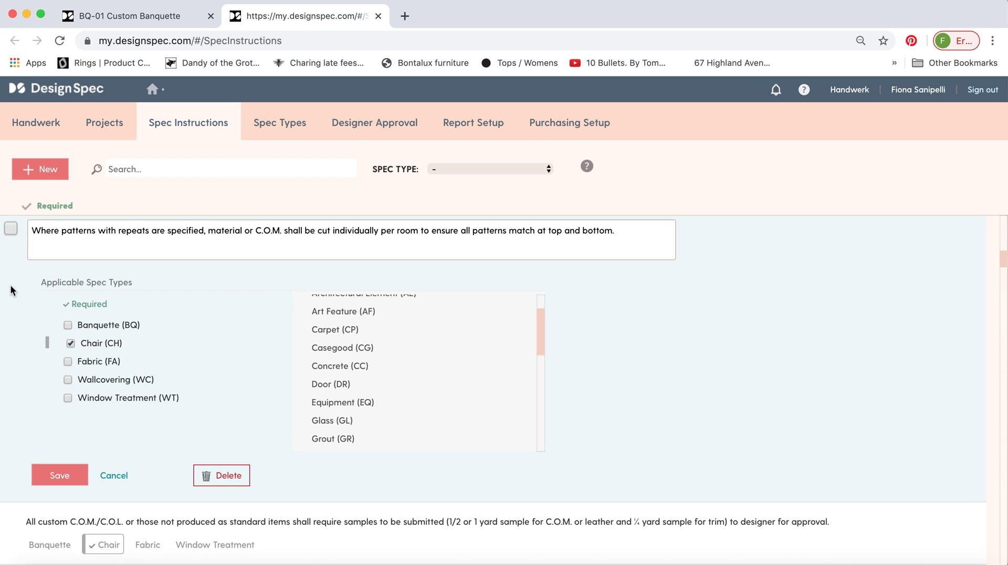
pyautogui.click(33, 246)
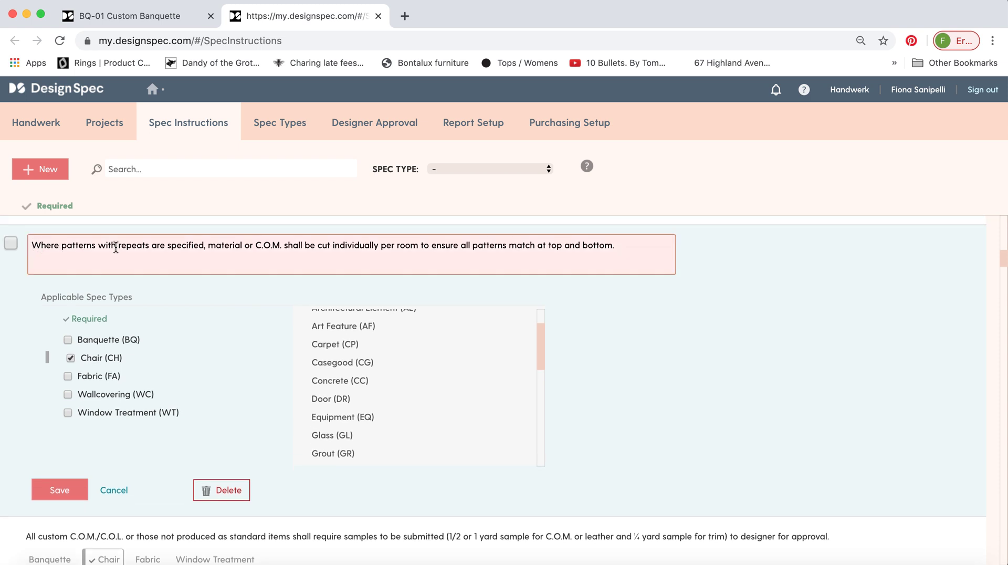
pyautogui.moveTo(119, 246); pyautogui.dragTo(195, 248)
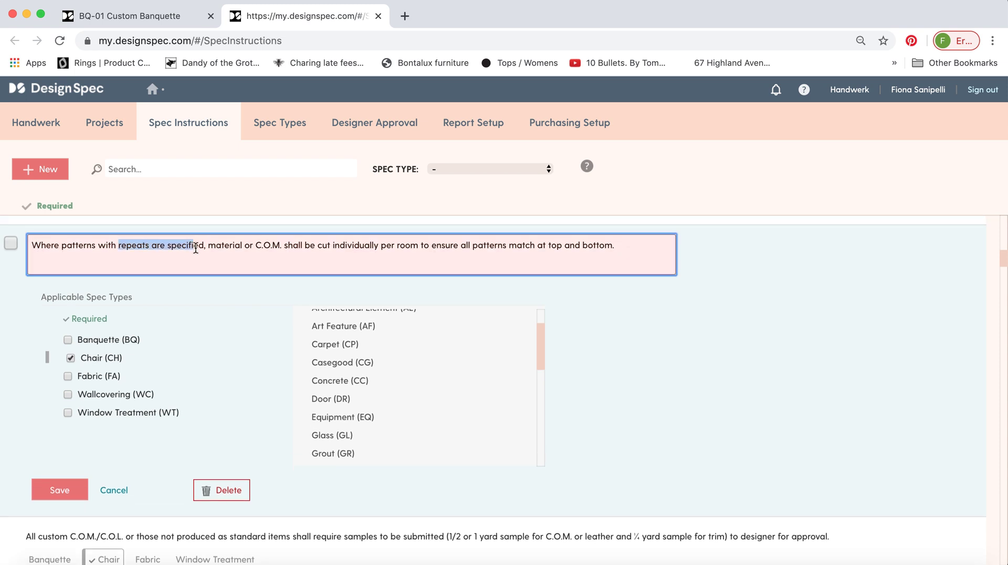
pyautogui.click(202, 247)
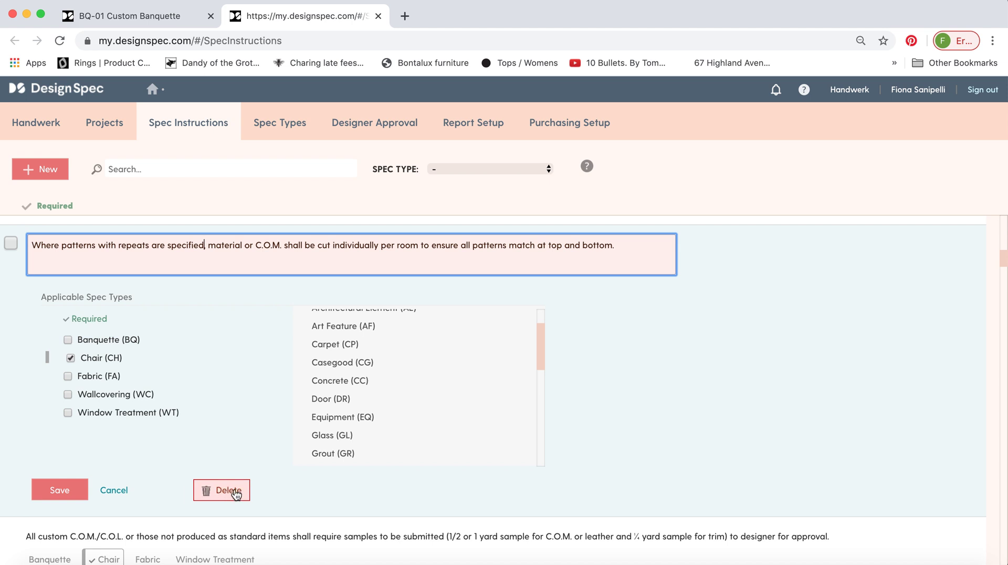
pyautogui.click(70, 493)
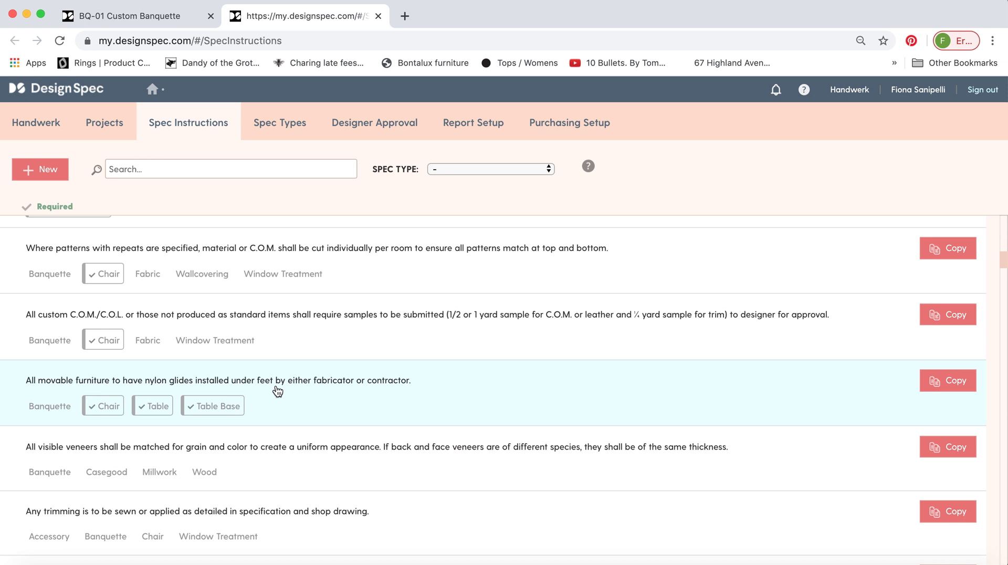
pyautogui.scroll(4, 263, 396)
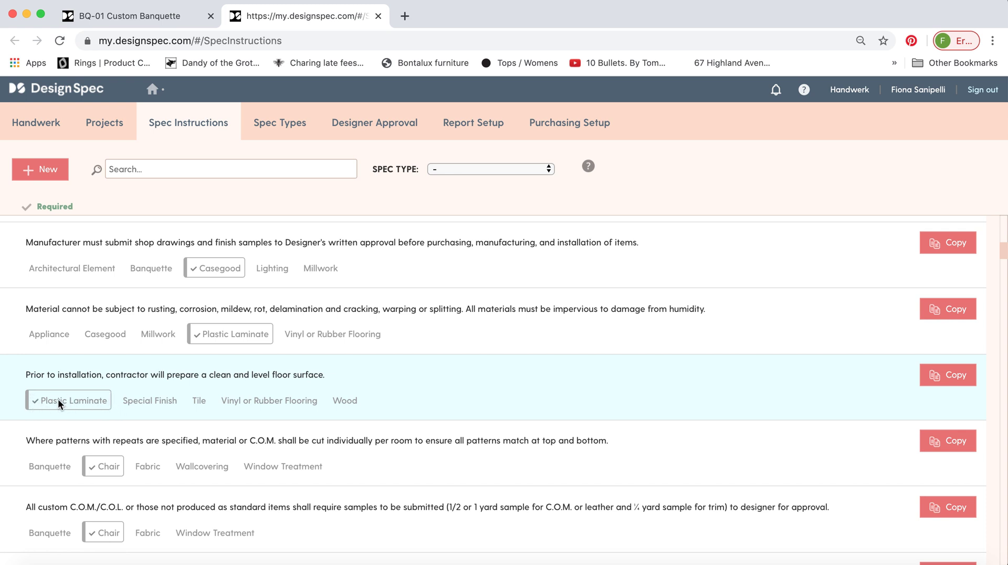
pyautogui.scroll(8, 211, 388)
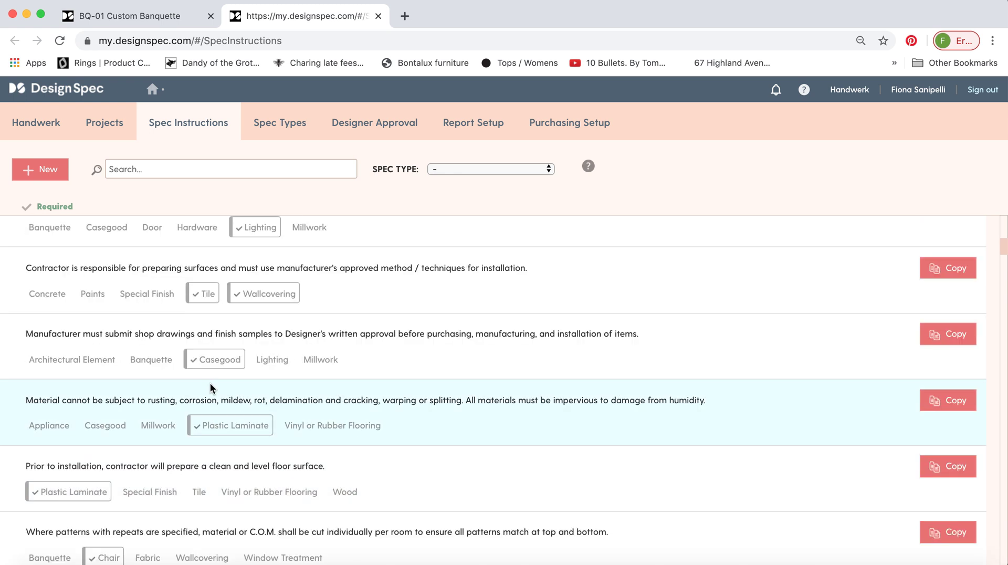
pyautogui.scroll(4, 210, 383)
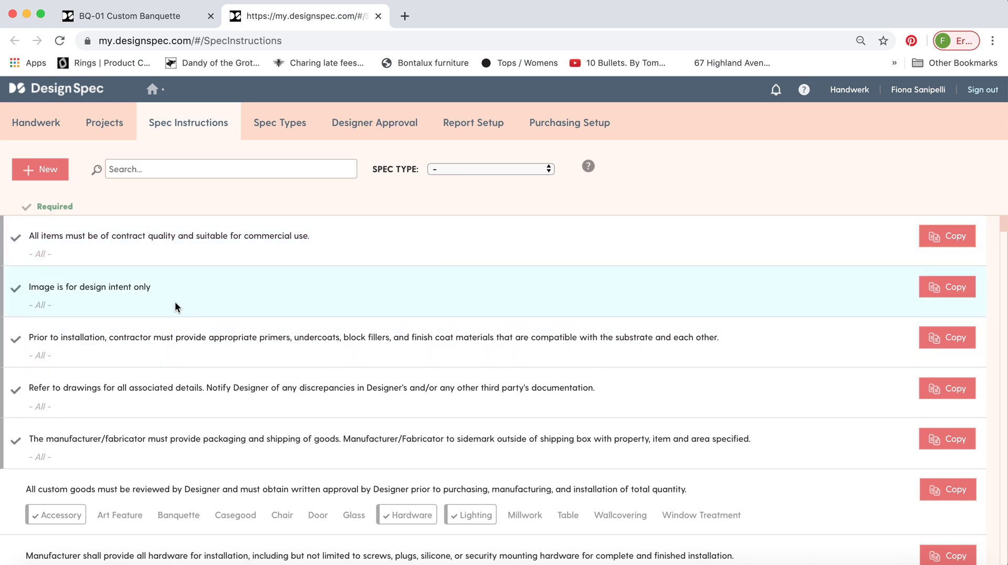
# Uncheck and recheck Required on 'Image is for design intent only', then save it.
pyautogui.click(185, 281)
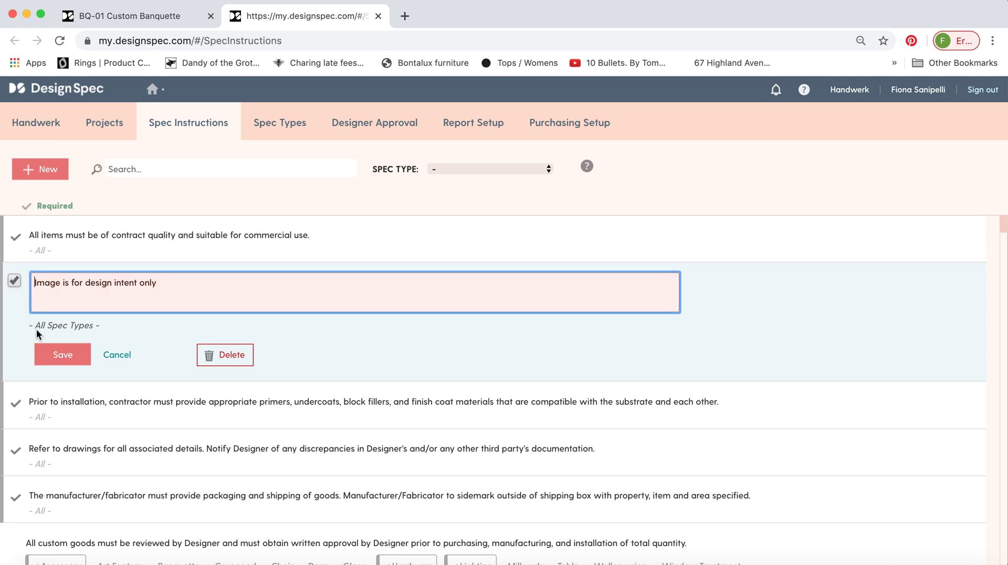
pyautogui.click(14, 282)
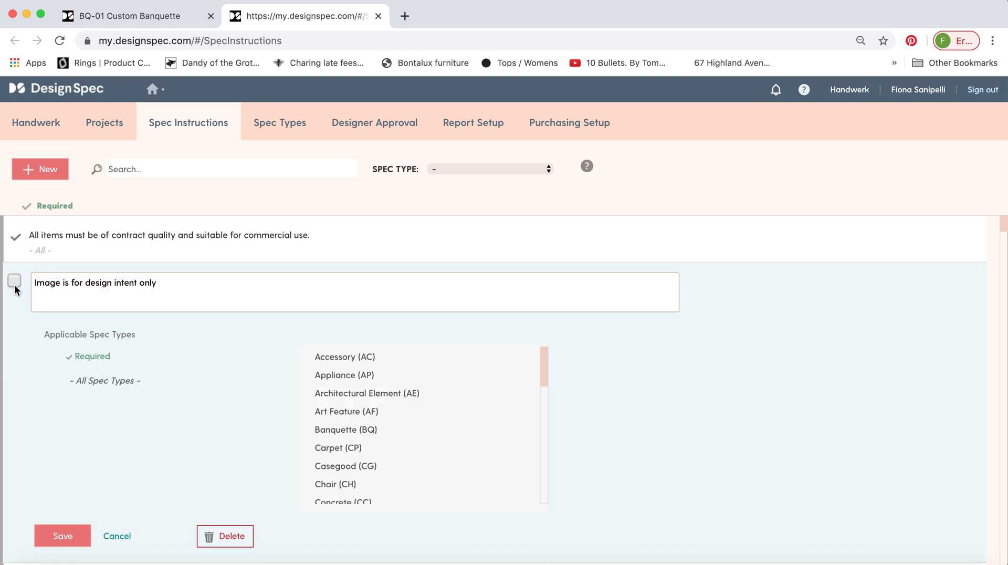
pyautogui.click(14, 281)
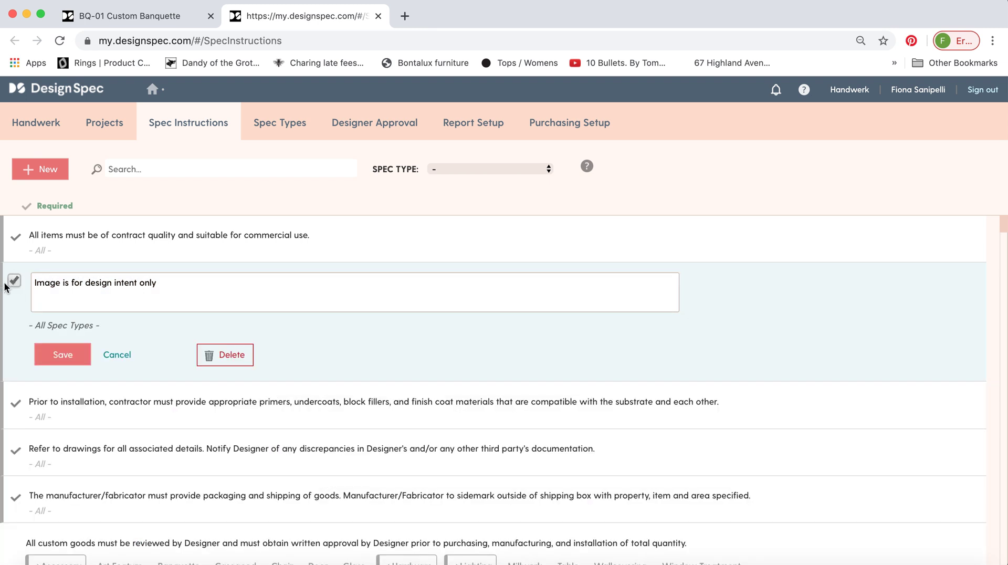
pyautogui.click(55, 357)
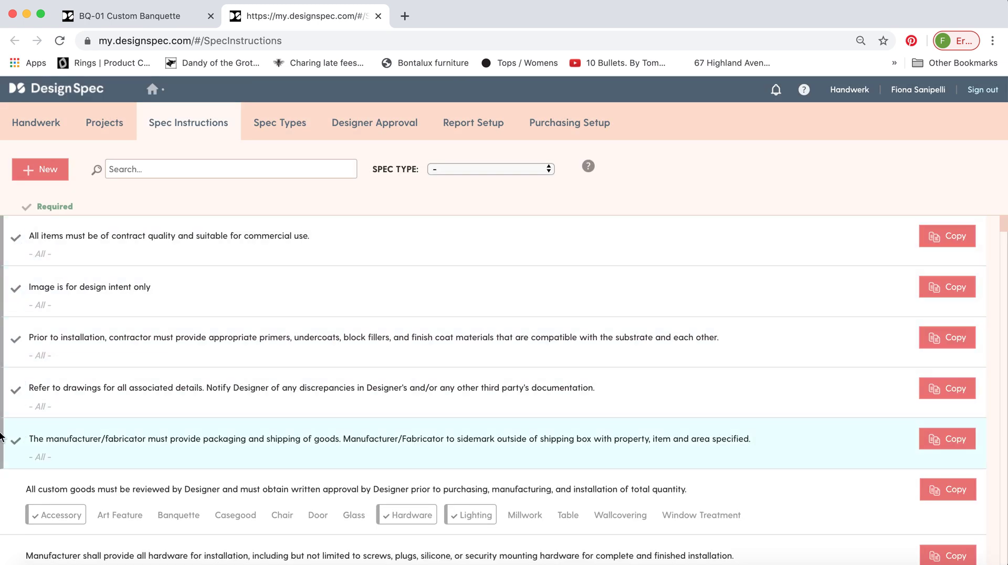
pyautogui.scroll(-1, 47, 412)
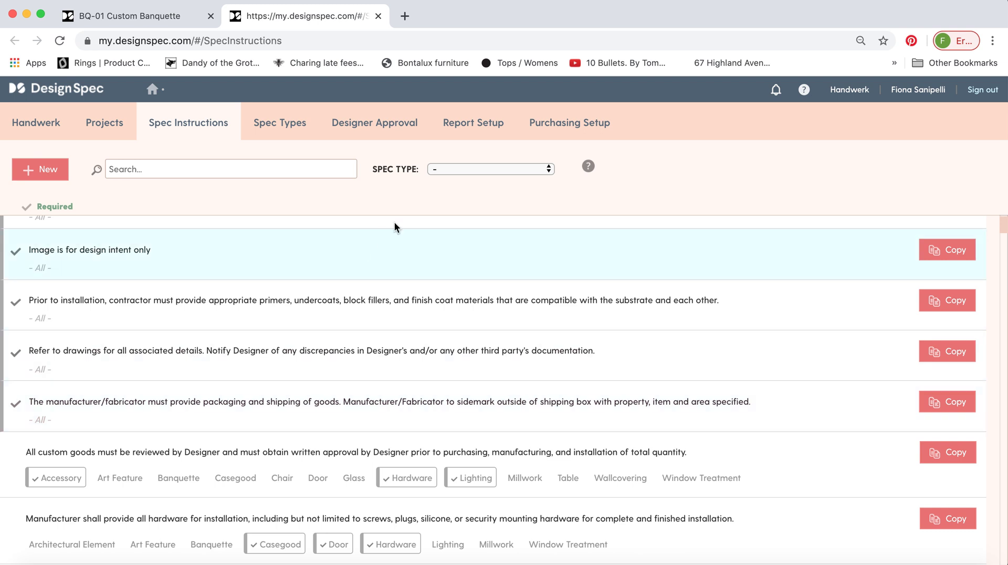
# Filter the library to the Banquette (36) spec type, then return to the BQ-01 tab.
pyautogui.click(449, 171)
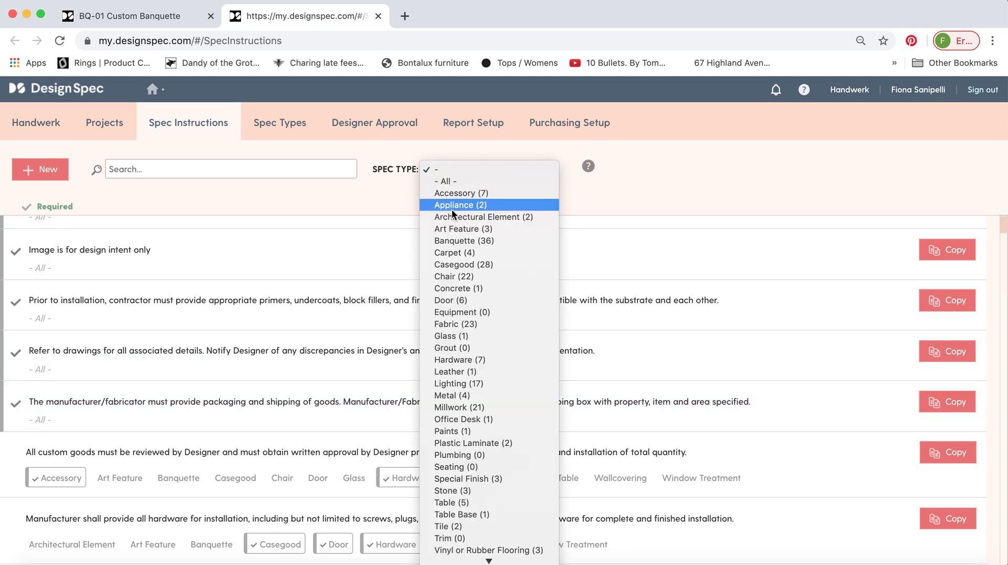
pyautogui.click(454, 239)
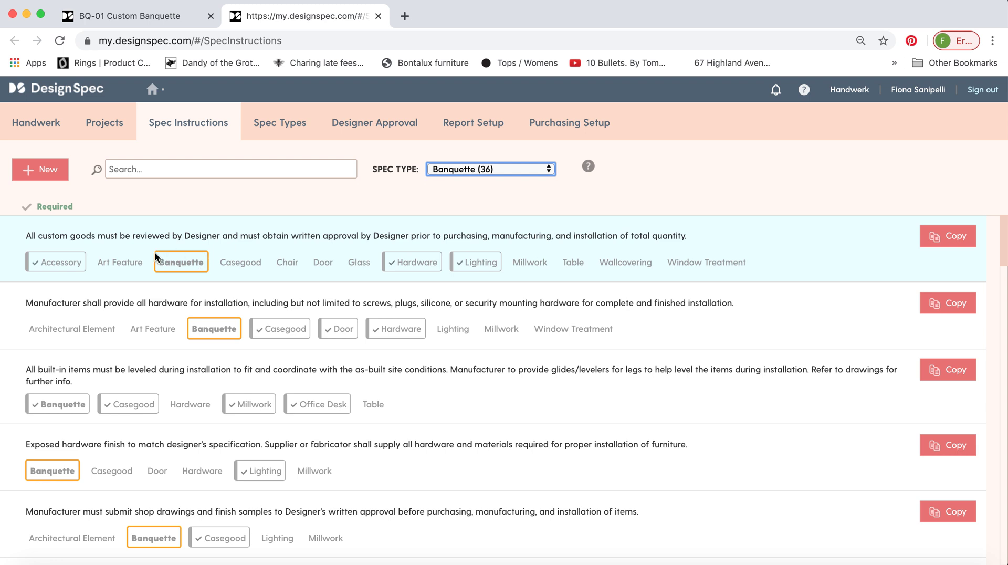
pyautogui.scroll(-3, 186, 323)
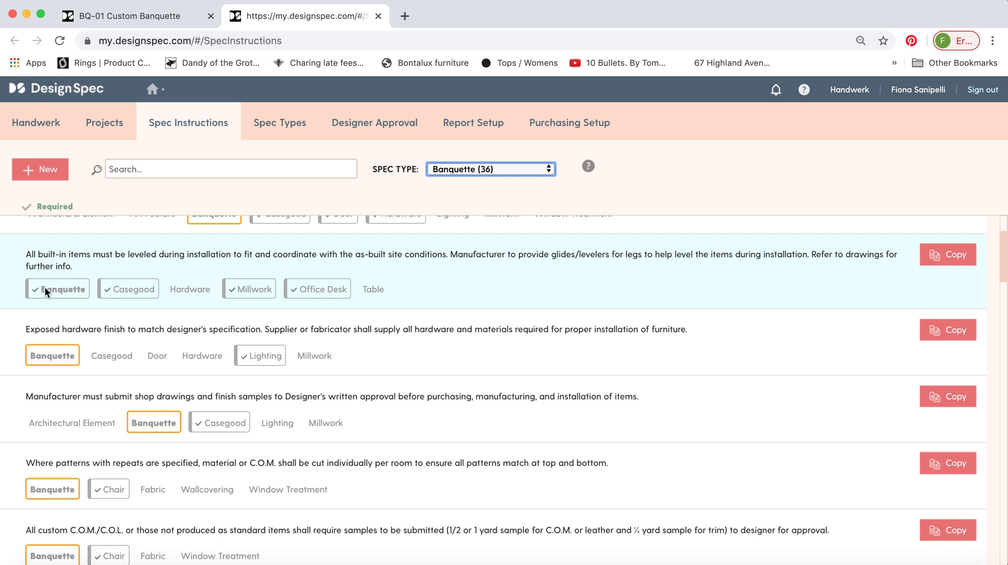
pyautogui.scroll(3, 164, 310)
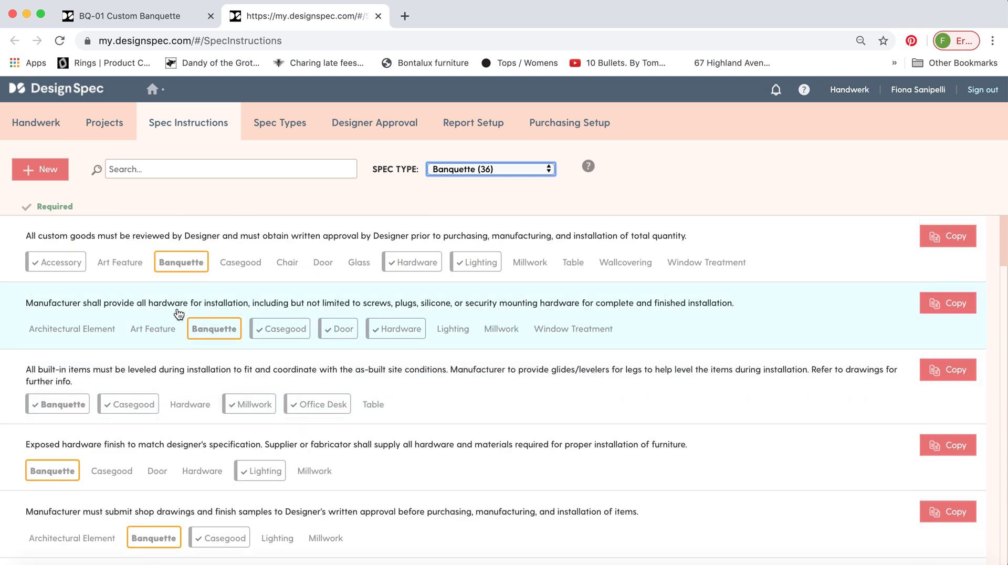
pyautogui.click(156, 22)
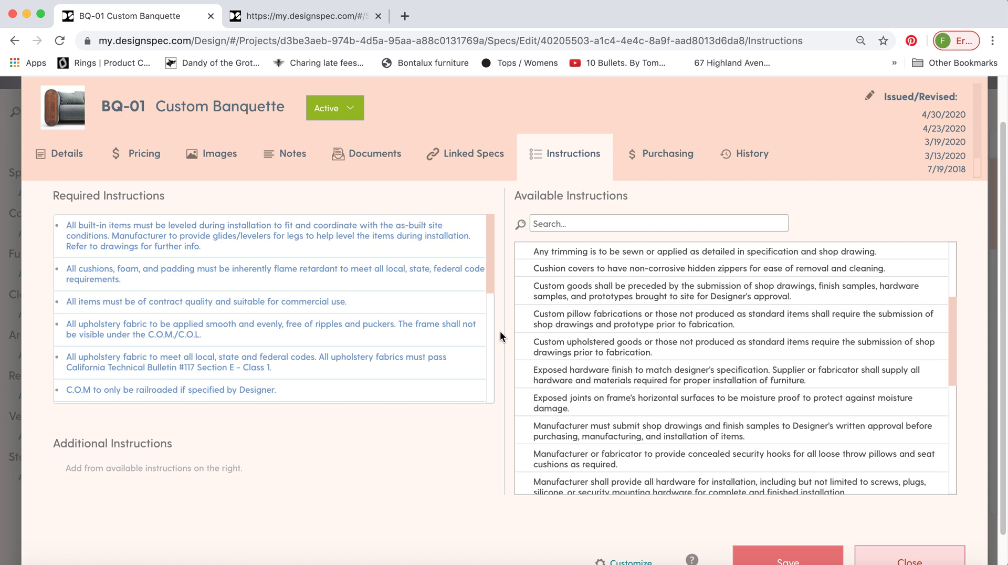
# Add the concealed security hooks instruction, removing the custom upholstered goods and exposed joints extras.
pyautogui.click(583, 348)
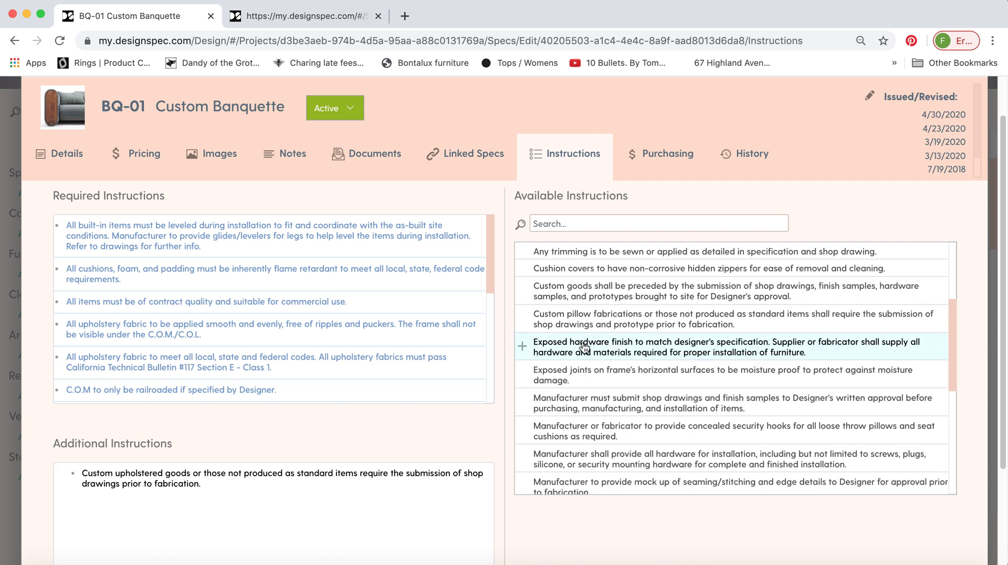
pyautogui.click(655, 374)
pyautogui.click(659, 404)
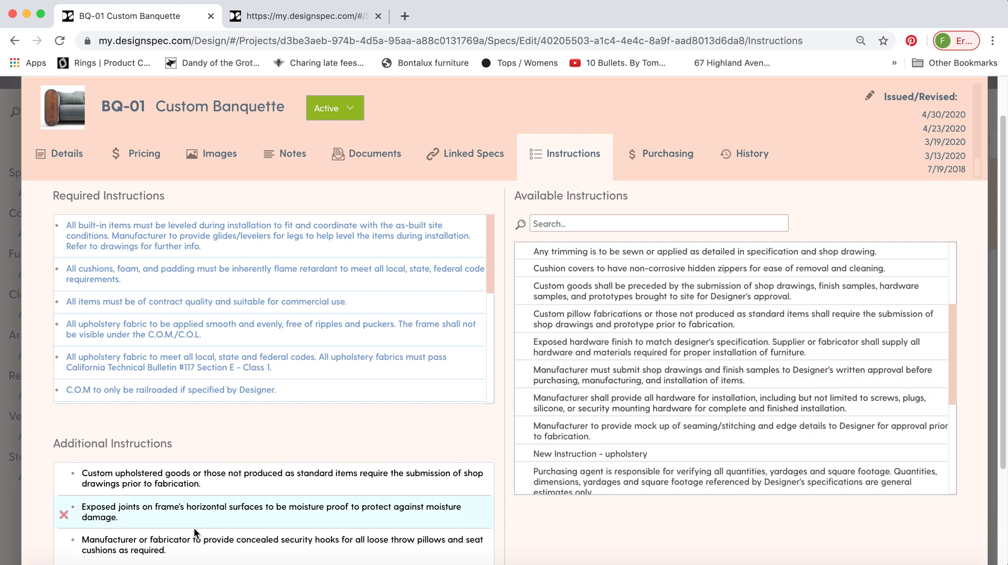
pyautogui.click(64, 482)
pyautogui.click(64, 482)
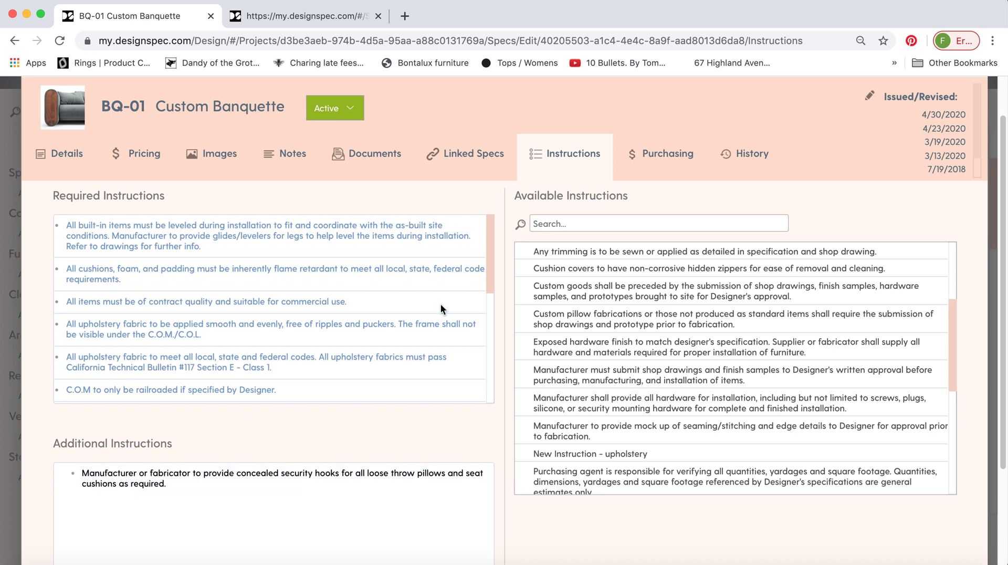
# Search 'zipper', add the hidden zippers cushion cover instruction, and save BQ-01.
pyautogui.click(542, 224)
pyautogui.write('zipper')
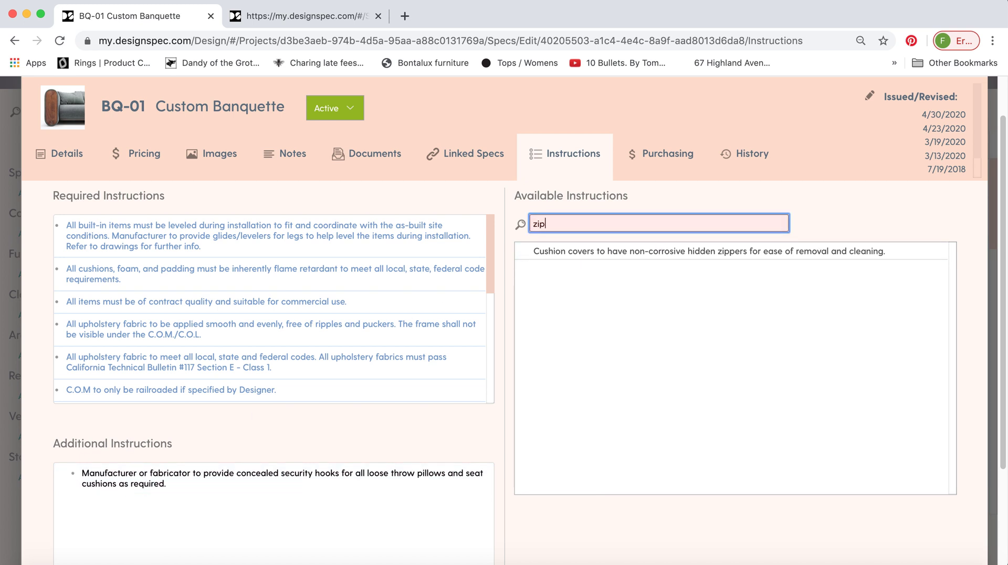
pyautogui.click(613, 255)
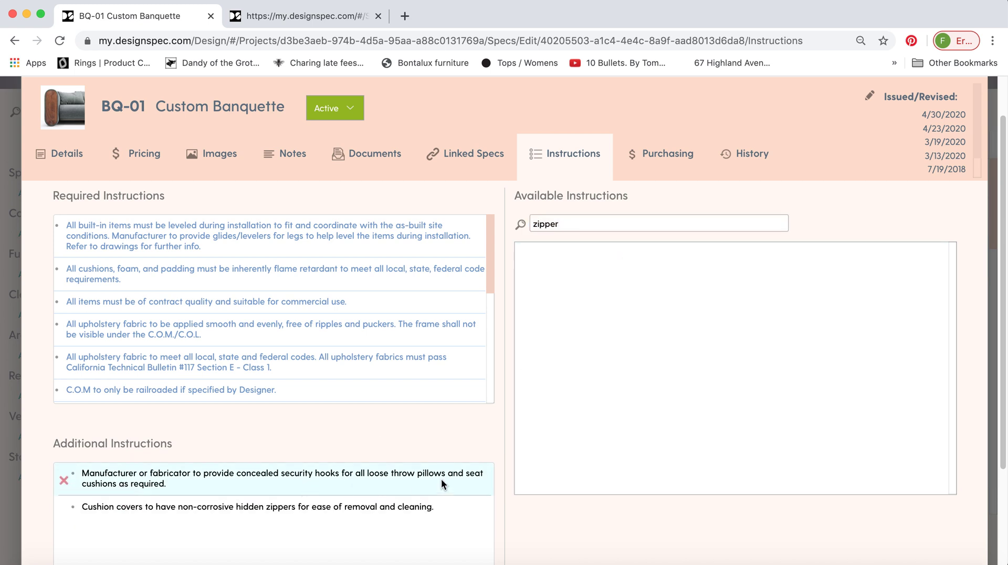
pyautogui.scroll(-5, 504, 469)
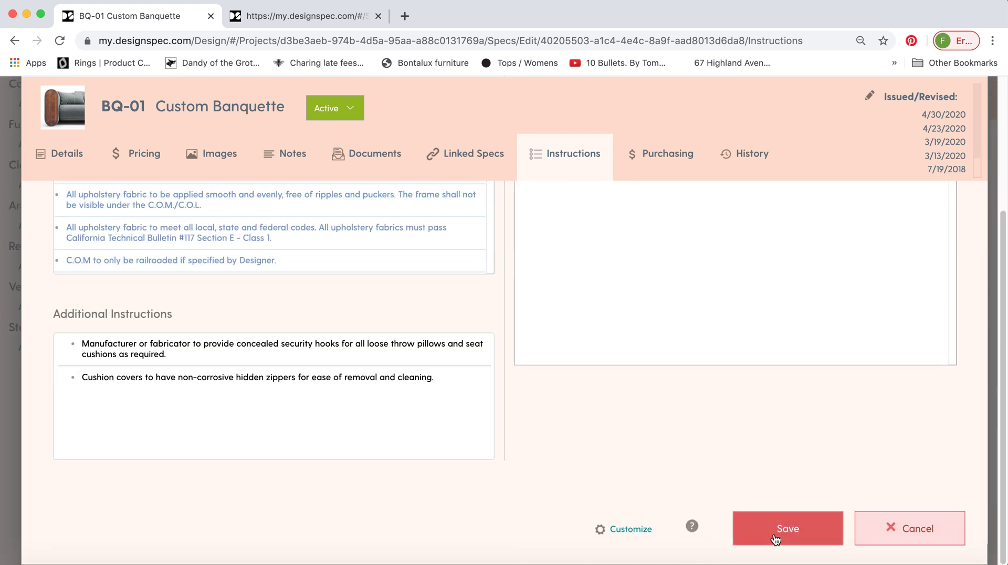
pyautogui.click(776, 539)
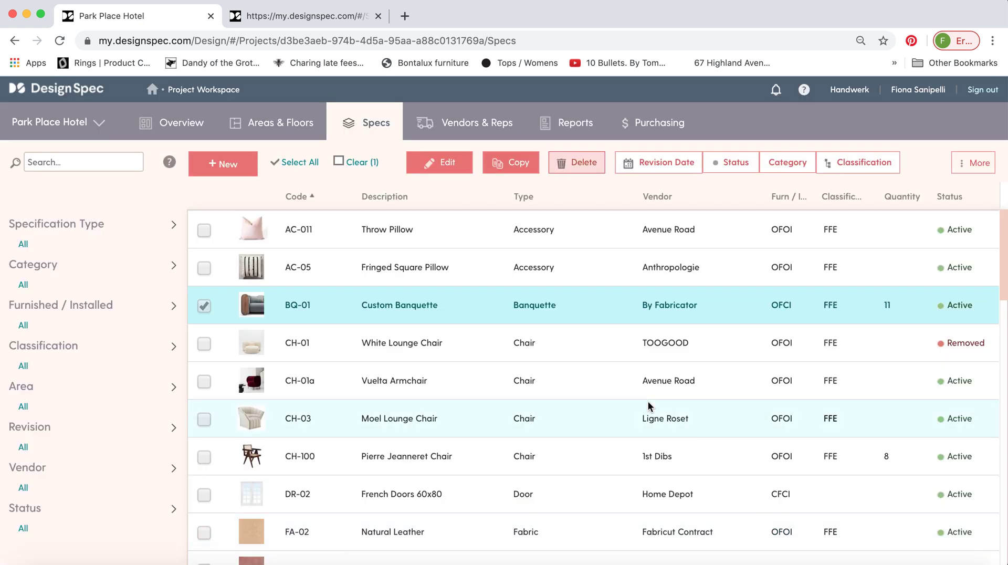
# Create a Full Page Spec report limited to BQ-01 Custom Banquette.
pyautogui.click(580, 125)
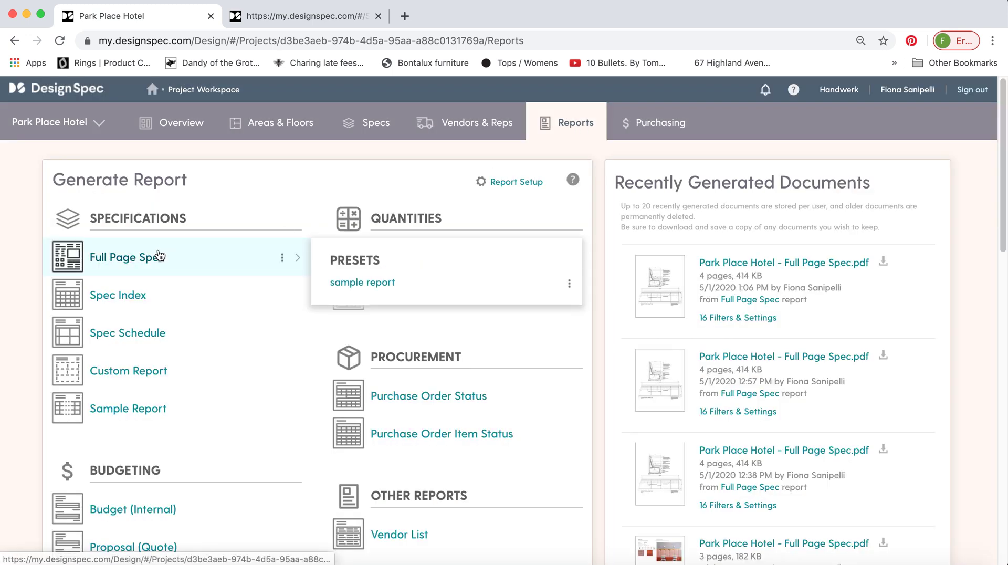
pyautogui.click(136, 259)
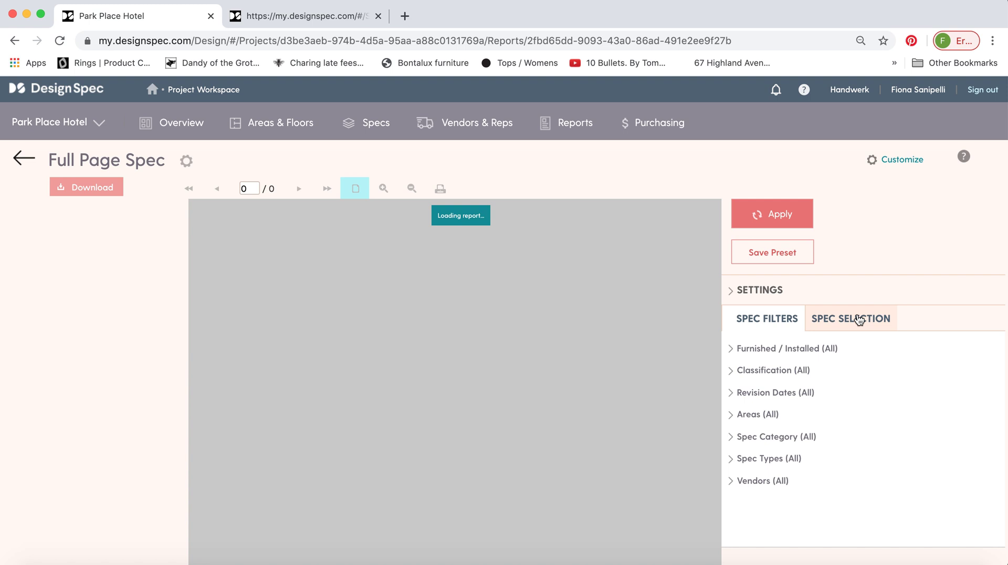
pyautogui.click(857, 318)
pyautogui.click(782, 440)
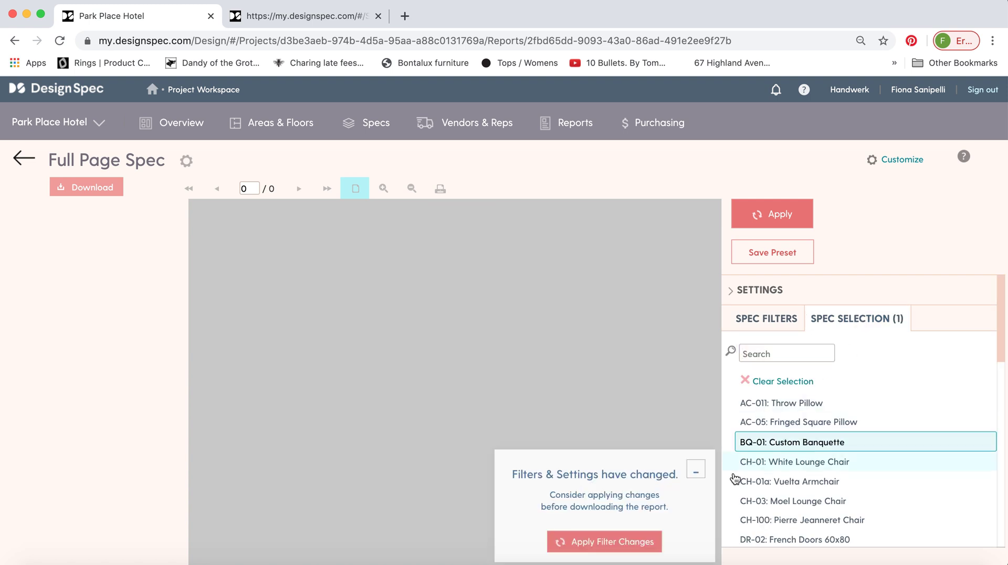
pyautogui.click(616, 538)
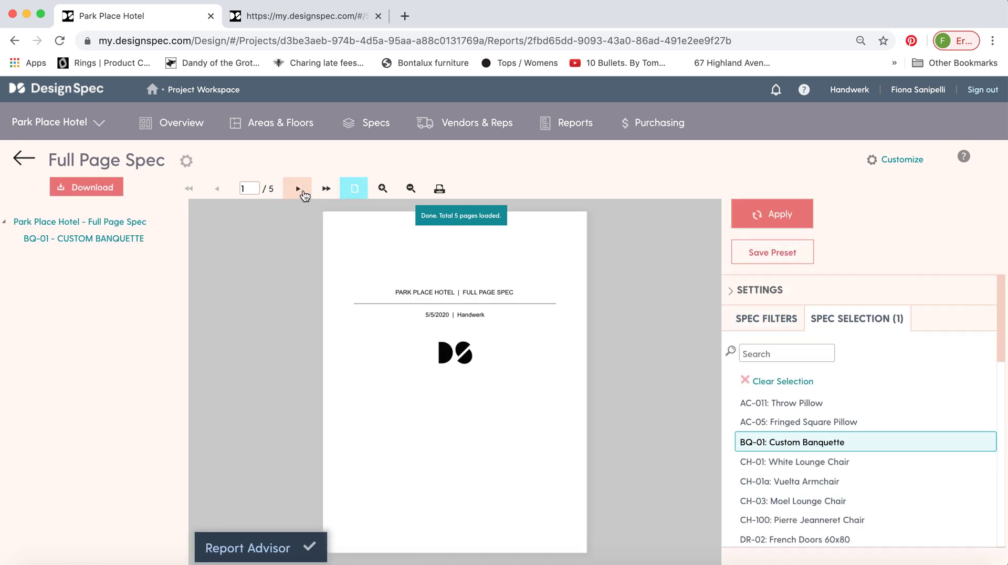
# Page to the BQ-01 spec sheet and zoom in to review its instructions.
pyautogui.click(298, 189)
pyautogui.click(299, 189)
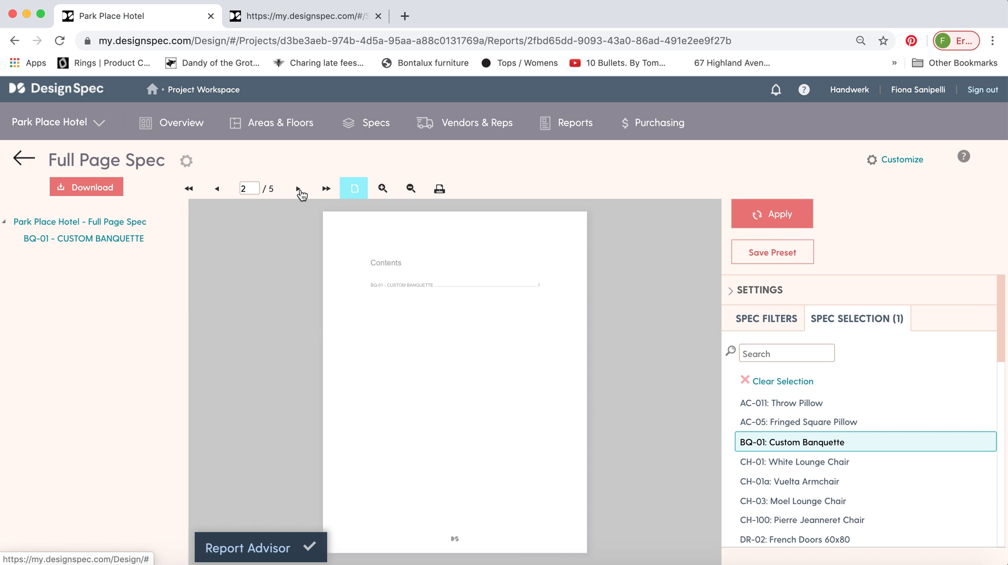
pyautogui.click(382, 188)
pyautogui.scroll(-5, 277, 369)
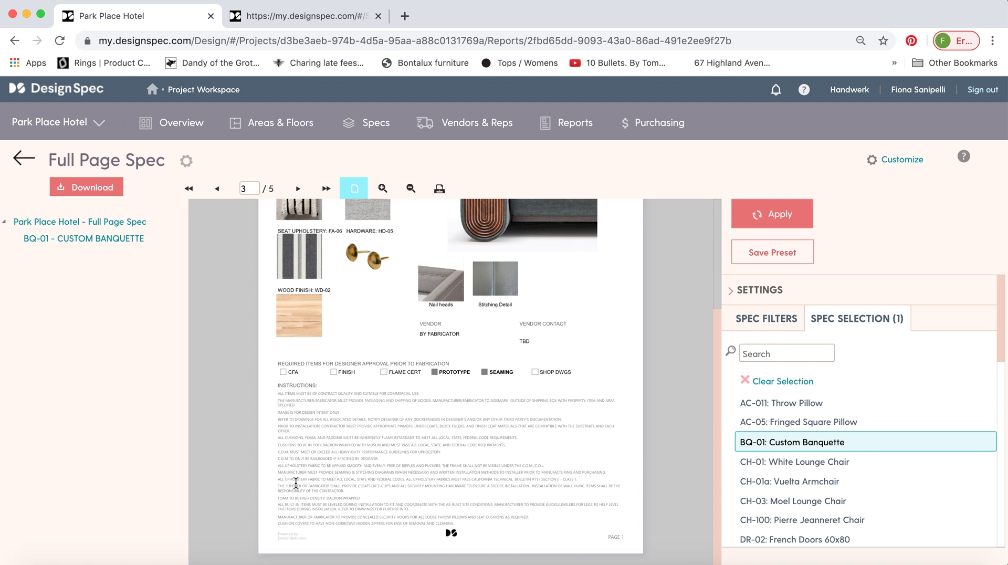
pyautogui.scroll(1, 275, 374)
pyautogui.click(410, 189)
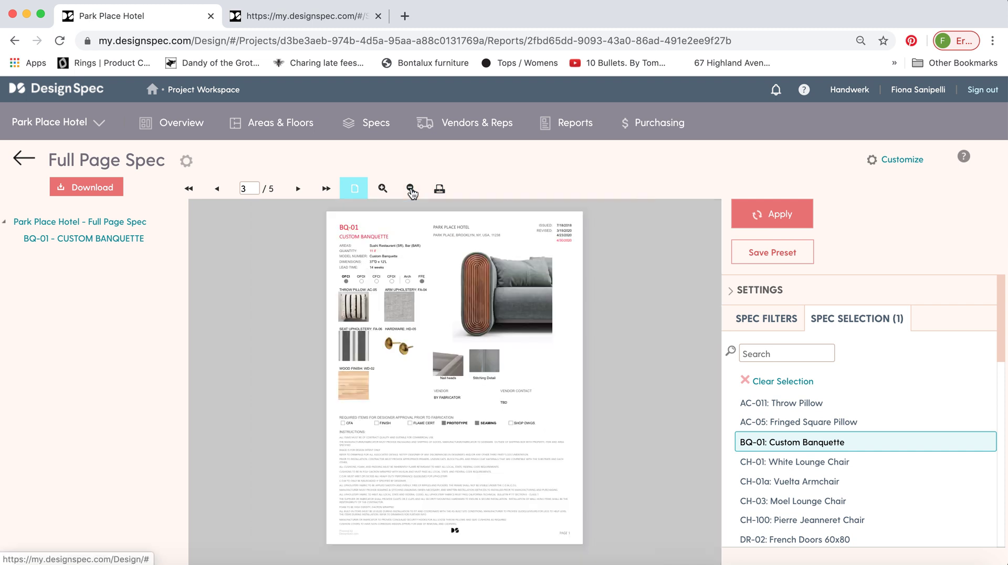